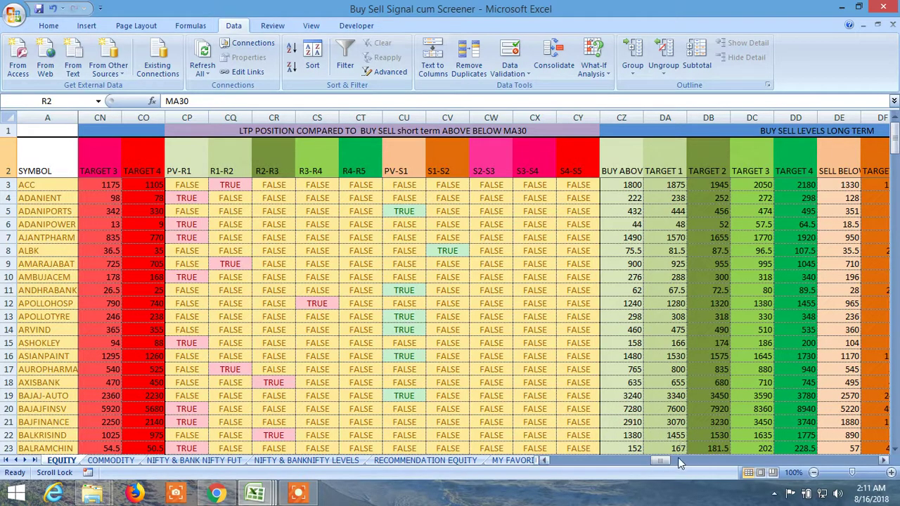
Review the EQUITY sheet's moving averages, swing, positional, short-term and long-term buy/sell levels, LTP position, delivery percentage and probability columns.
{"action": "left_click_drag", "start_coordinate": [667, 466], "coordinate": [576, 466]}
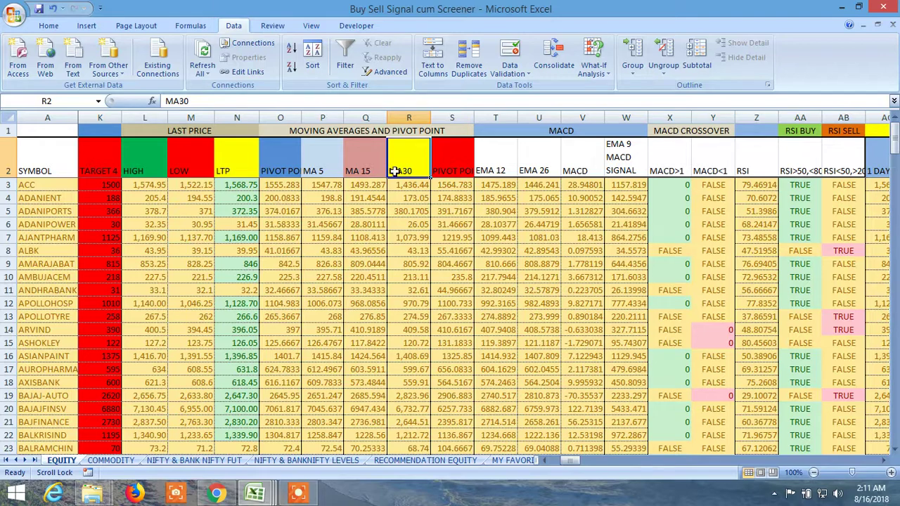
{"action": "left_click_drag", "start_coordinate": [568, 463], "coordinate": [613, 477]}
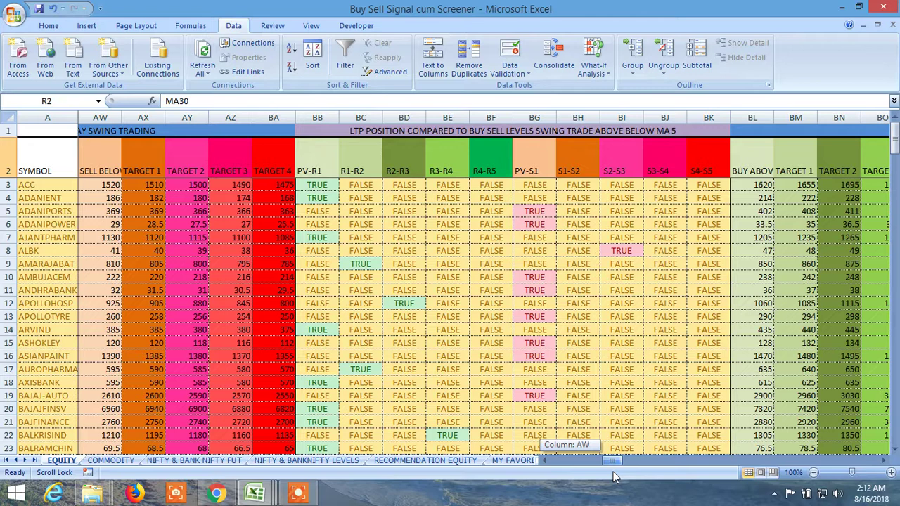
{"action": "left_click_drag", "start_coordinate": [613, 477], "coordinate": [615, 477]}
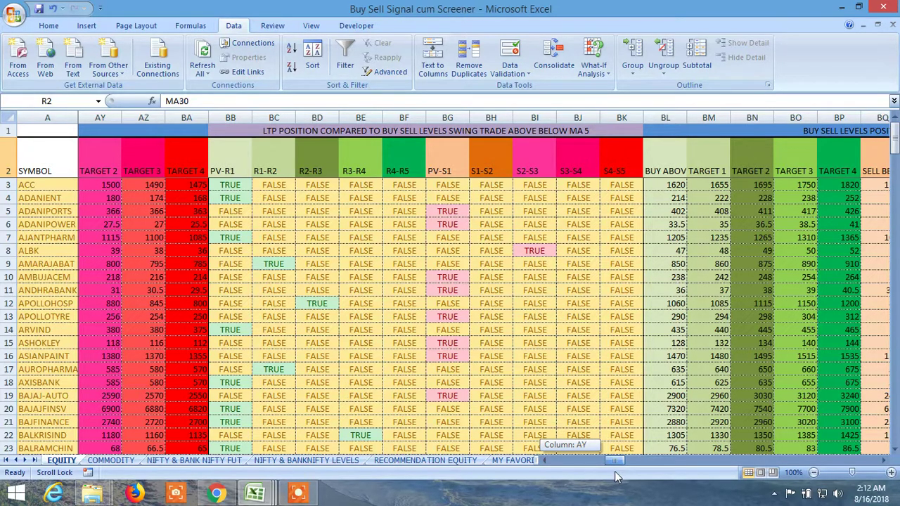
{"action": "left_click_drag", "start_coordinate": [616, 477], "coordinate": [634, 474]}
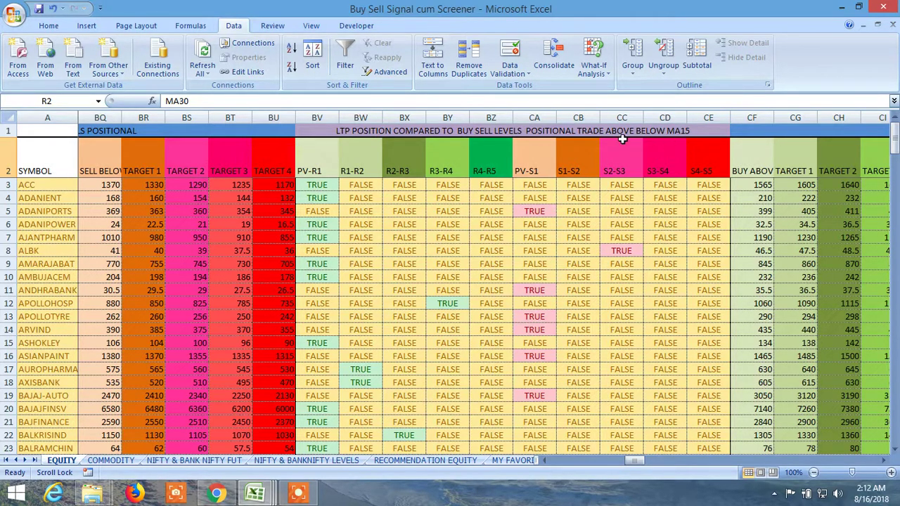
{"action": "left_click_drag", "start_coordinate": [633, 461], "coordinate": [640, 466]}
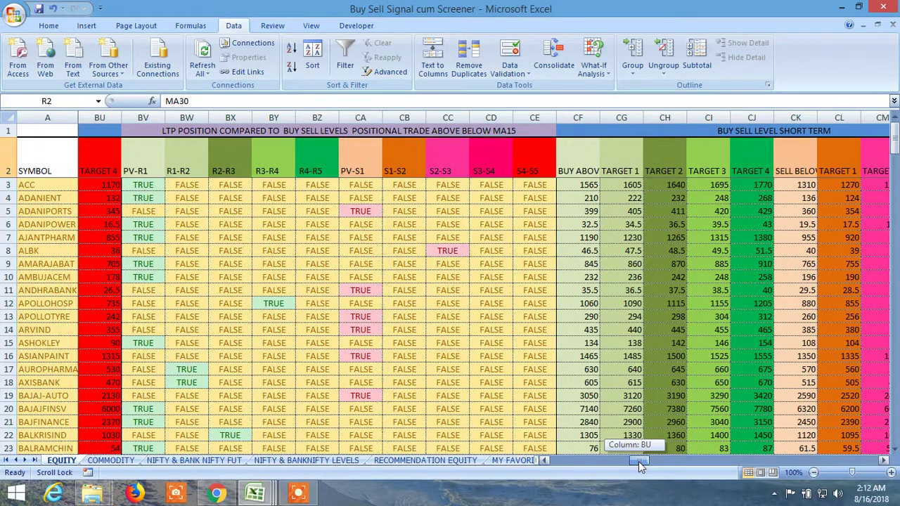
{"action": "left_click_drag", "start_coordinate": [639, 466], "coordinate": [655, 463]}
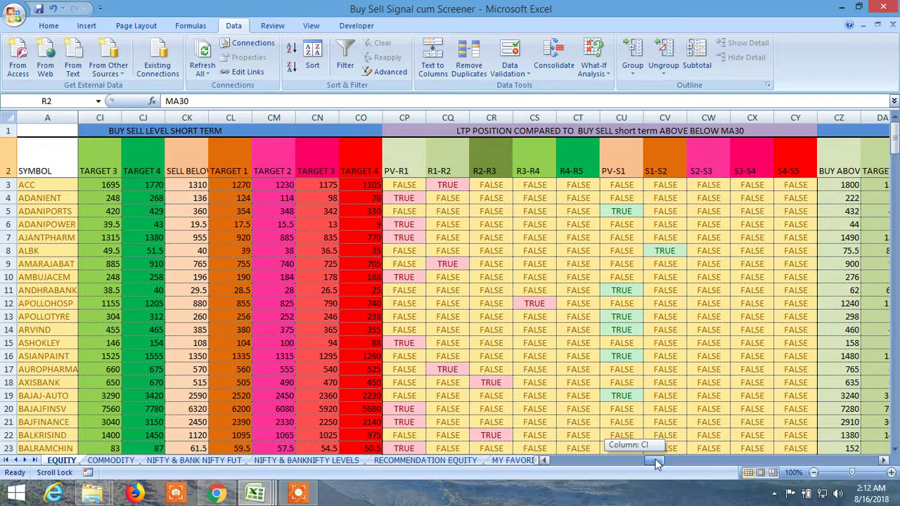
{"action": "left_click_drag", "start_coordinate": [655, 463], "coordinate": [679, 461]}
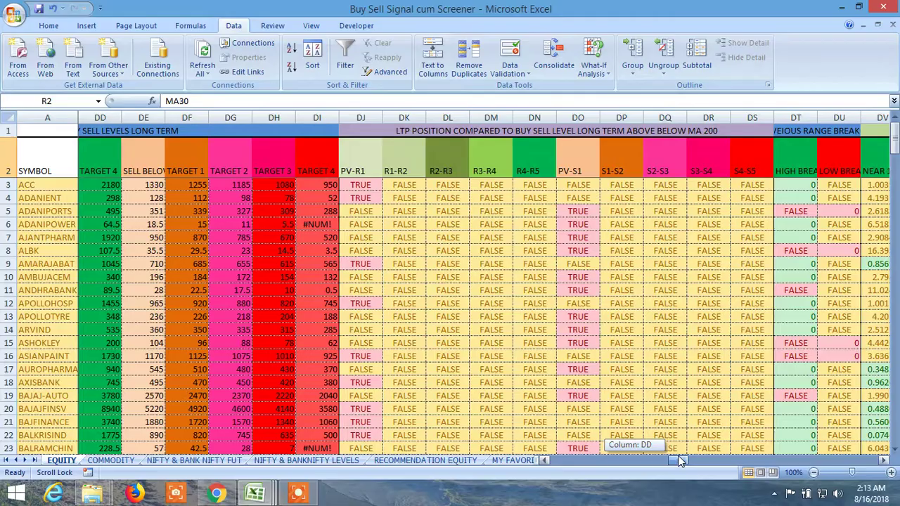
{"action": "left_click_drag", "start_coordinate": [680, 462], "coordinate": [741, 463]}
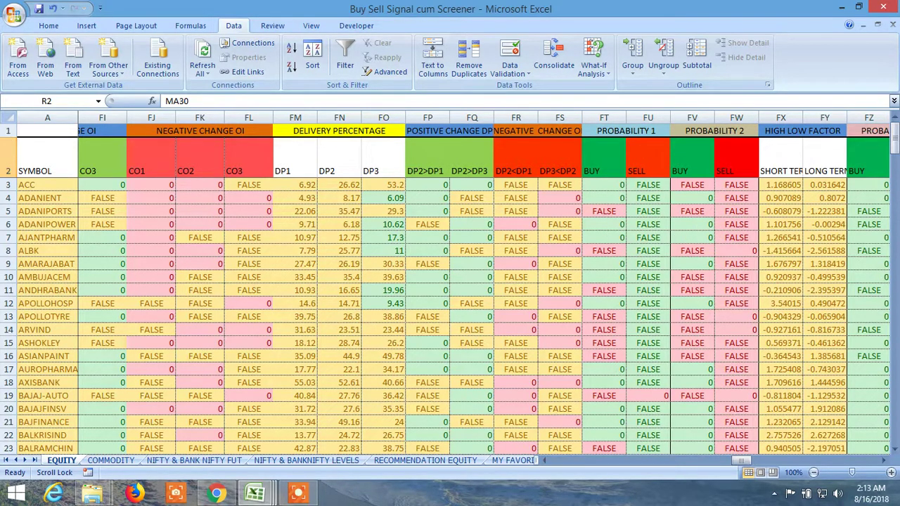
Add filters to header row 2 and show only the 0 entries in the Probability 1 BUY column.
{"action": "left_click", "coordinate": [8, 161]}
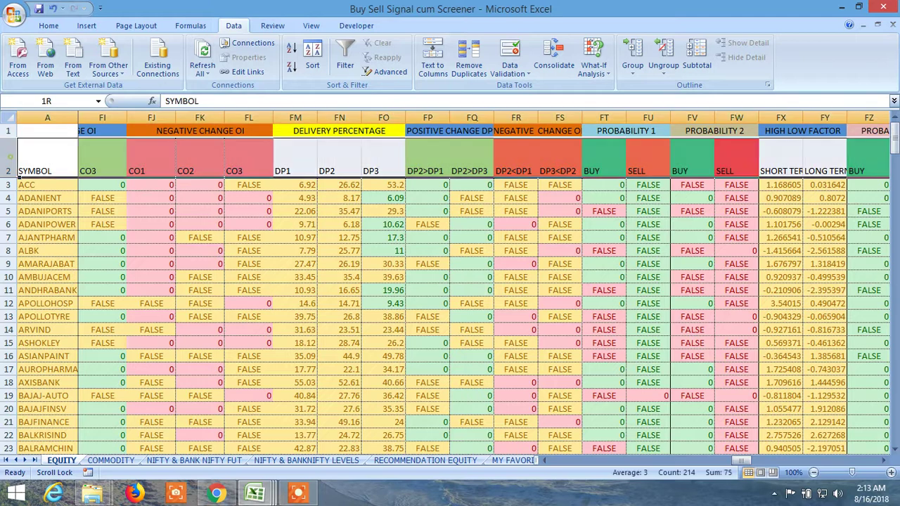
{"action": "left_click", "coordinate": [345, 61]}
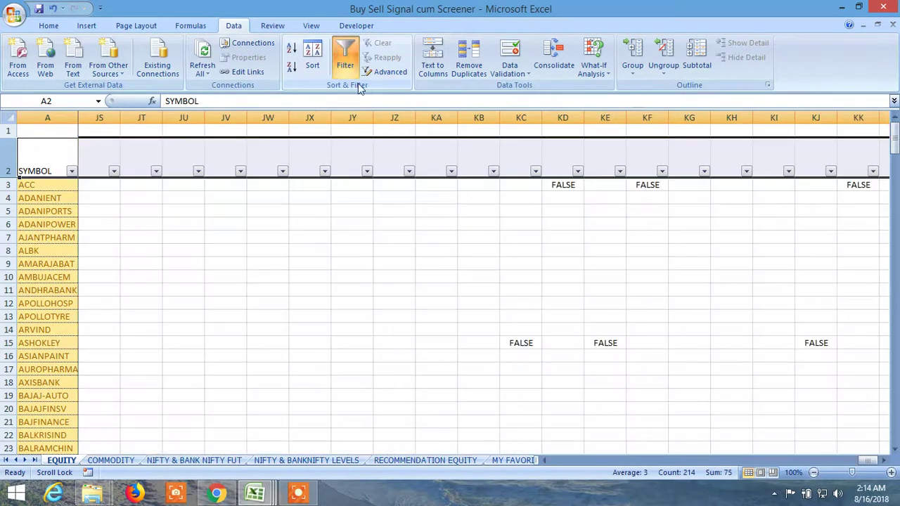
{"action": "left_click", "coordinate": [865, 460]}
{"action": "left_click_drag", "start_coordinate": [864, 461], "coordinate": [748, 469]}
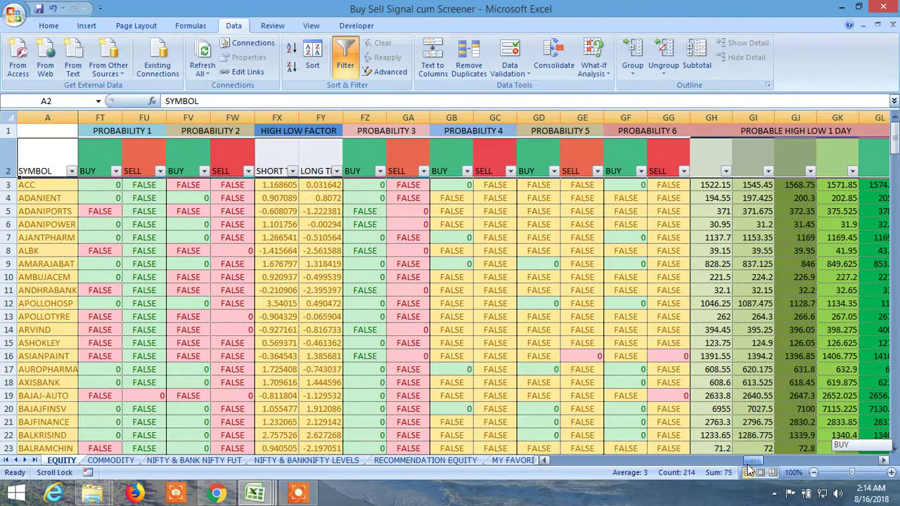
{"action": "left_click_drag", "start_coordinate": [748, 469], "coordinate": [744, 469]}
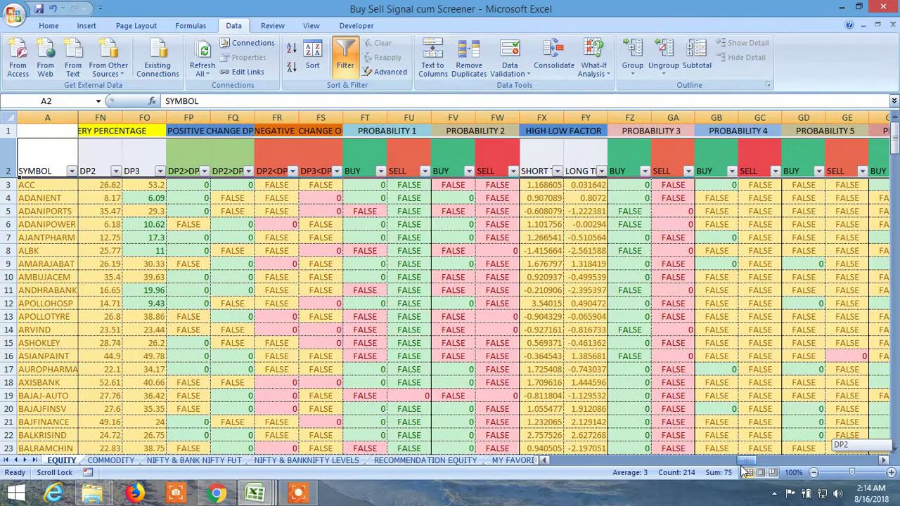
{"action": "left_click", "coordinate": [380, 171]}
{"action": "left_click", "coordinate": [275, 296]}
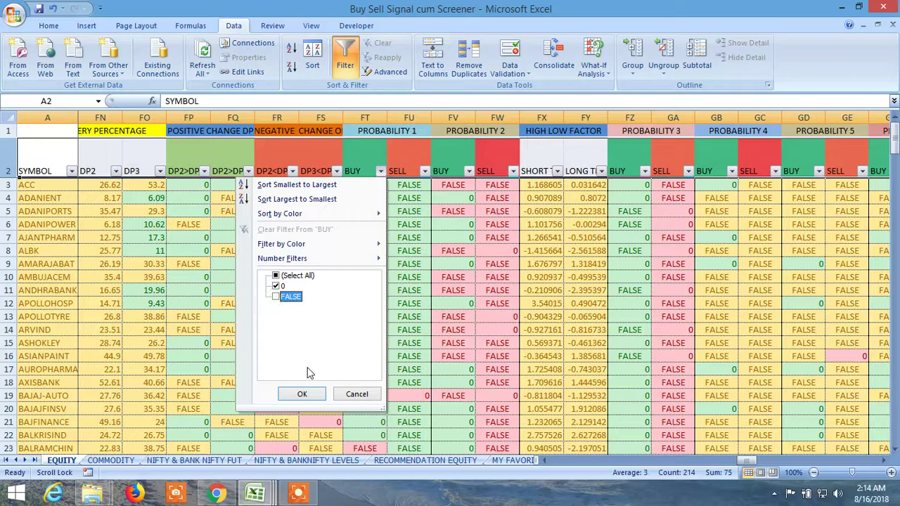
{"action": "left_click", "coordinate": [301, 394]}
{"action": "left_click", "coordinate": [309, 395]}
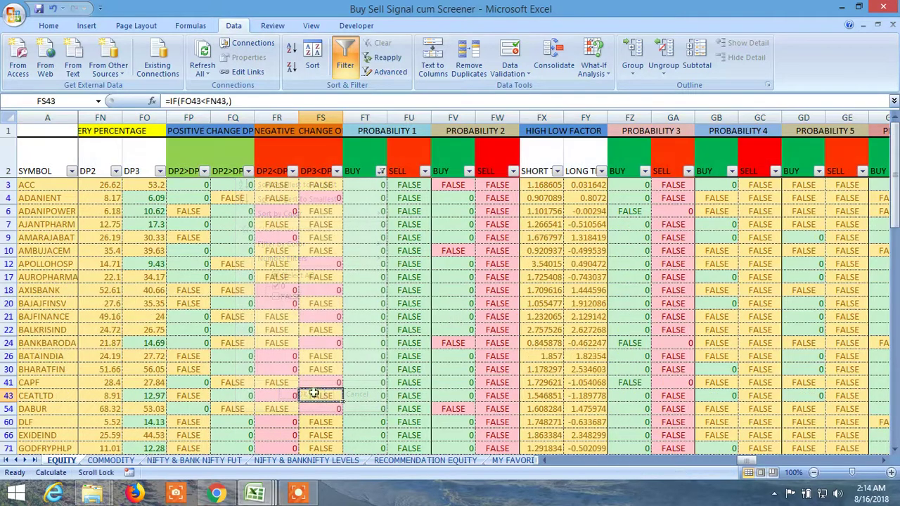
Filter the Probability 2 BUY column to exclude FALSE and keep only the 0 entries.
{"action": "left_click", "coordinate": [468, 172]}
{"action": "left_click", "coordinate": [364, 296]}
{"action": "left_click", "coordinate": [390, 394]}
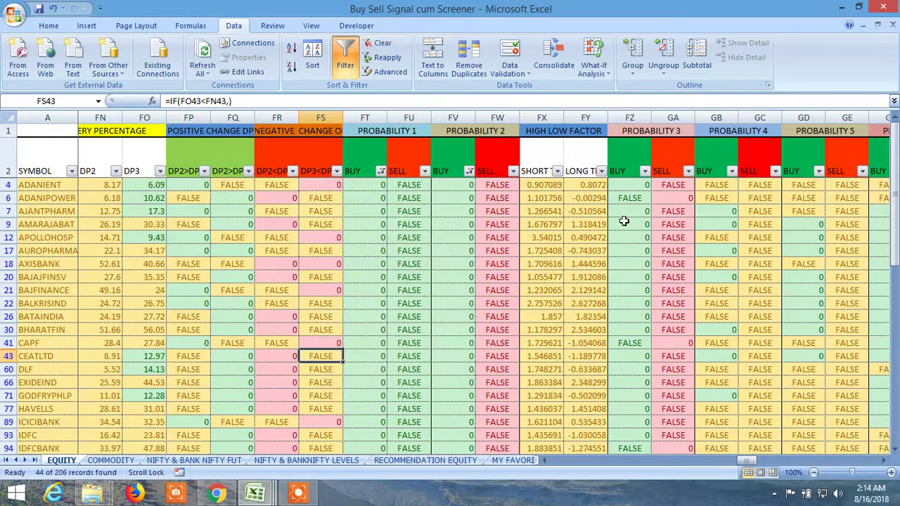
Examine the filtered stocks' MACD, RSI and reversal point columns, then their Probability 1 to 6 and probable high-low columns.
{"action": "left_click_drag", "start_coordinate": [748, 464], "coordinate": [521, 469]}
{"action": "left_click_drag", "start_coordinate": [562, 462], "coordinate": [579, 462]}
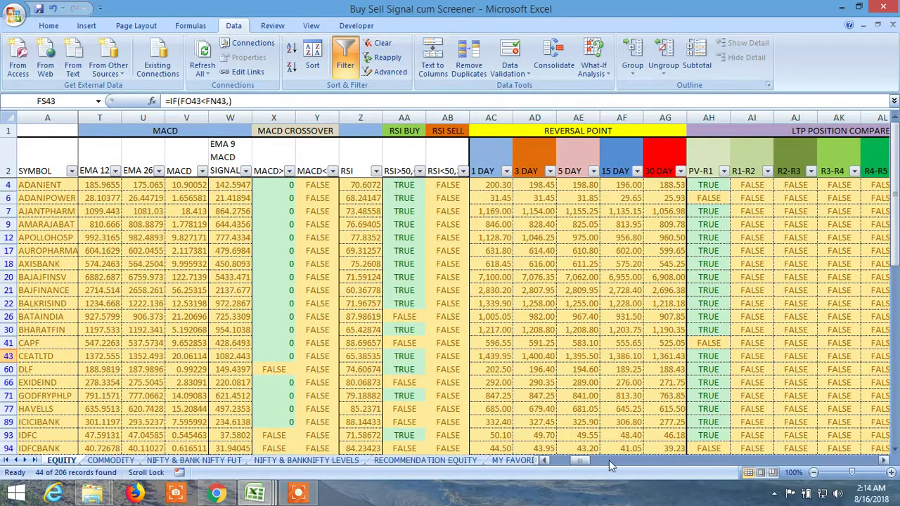
{"action": "left_click_drag", "start_coordinate": [579, 463], "coordinate": [755, 462]}
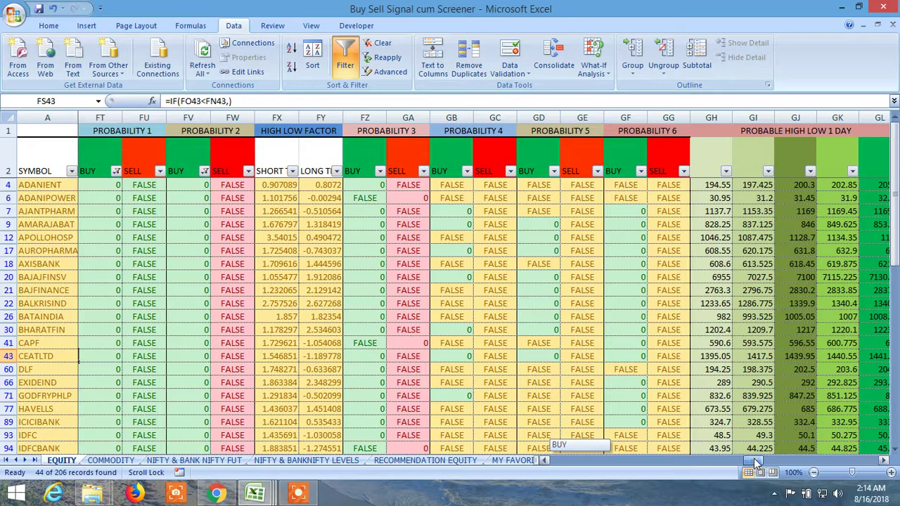
{"action": "left_click_drag", "start_coordinate": [754, 458], "coordinate": [754, 461]}
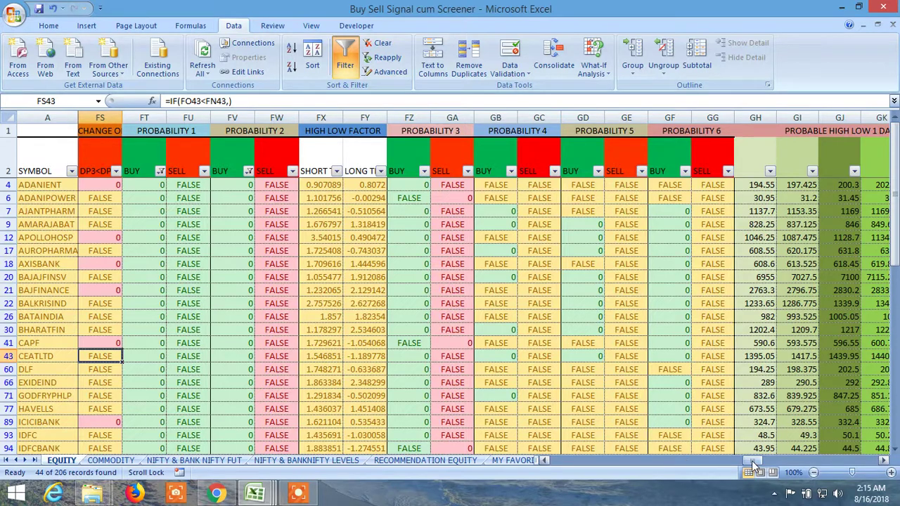
{"action": "left_click_drag", "start_coordinate": [752, 465], "coordinate": [766, 462]}
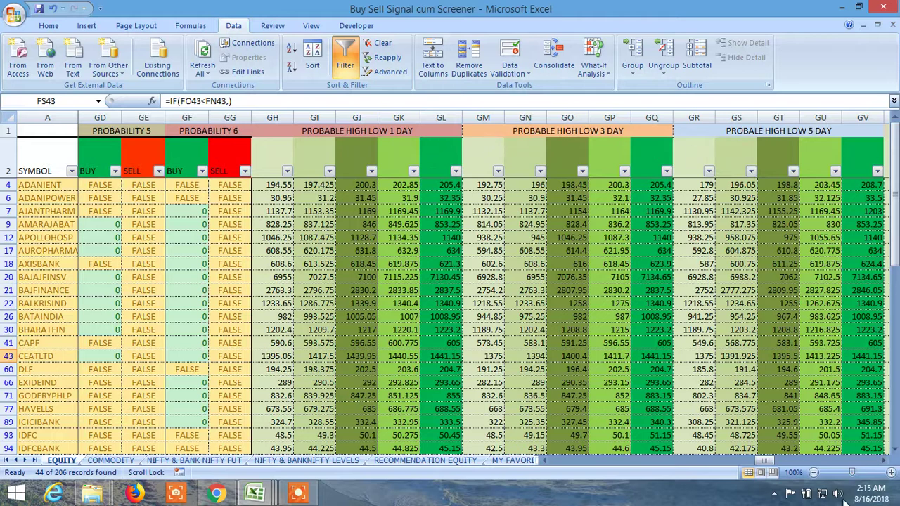
{"action": "mouse_move", "coordinate": [766, 462]}
{"action": "left_mouse_down"}
{"action": "mouse_move", "coordinate": [778, 461]}
{"action": "mouse_move", "coordinate": [759, 464]}
{"action": "left_mouse_up"}
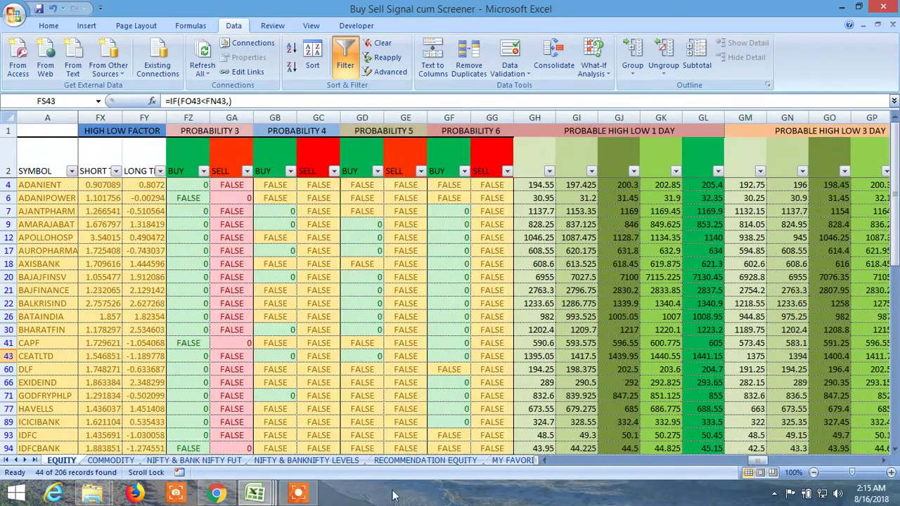
View the NIFTY & BANK NIFTY FUT, NIFTY & BANKNIFTY LEVELS, STOCK TREND VS NIFTY and COMMODITY TREND VS MCXCOMDEX sheets in turn.
{"action": "left_click", "coordinate": [191, 460]}
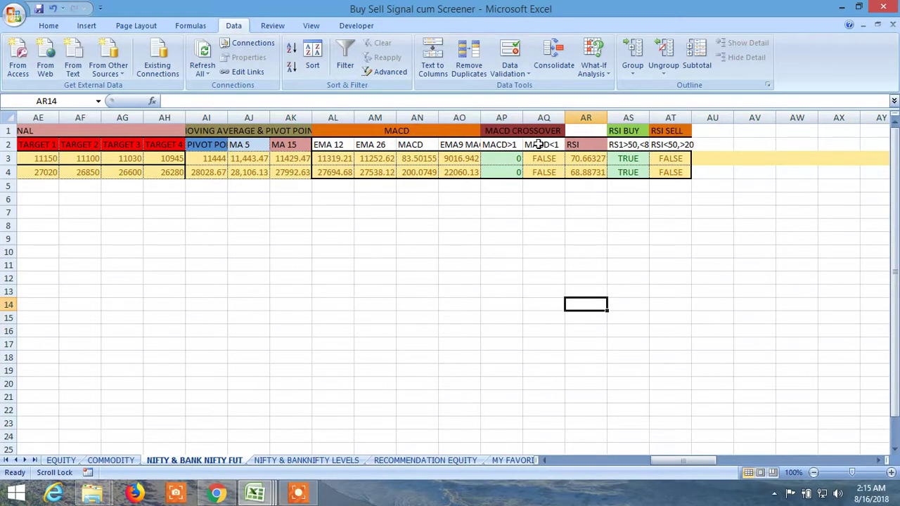
{"action": "left_click", "coordinate": [311, 460]}
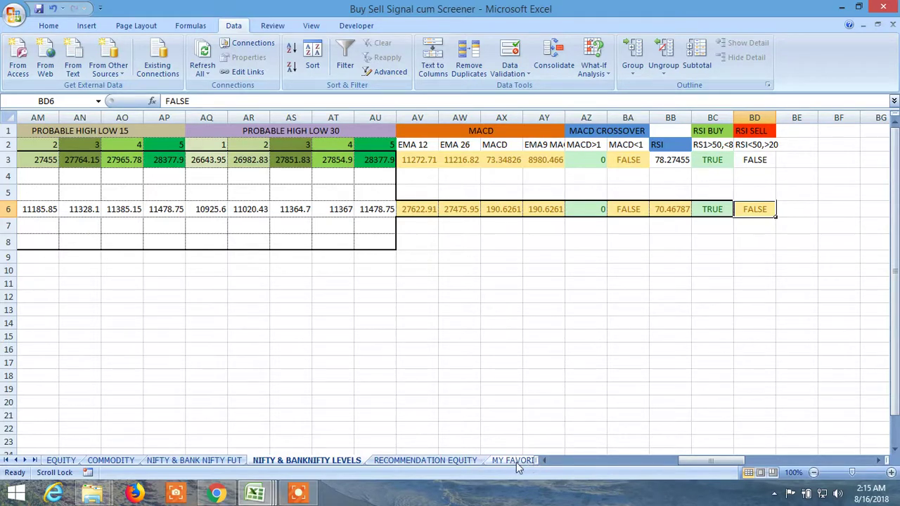
{"action": "left_click", "coordinate": [25, 460]}
{"action": "left_click", "coordinate": [24, 461]}
{"action": "left_click", "coordinate": [25, 460]}
{"action": "left_click", "coordinate": [25, 460]}
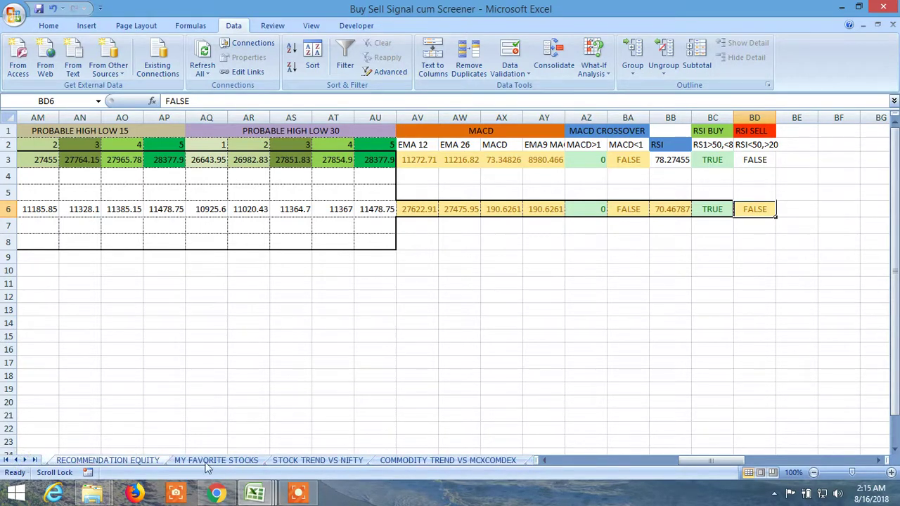
{"action": "left_click", "coordinate": [317, 460]}
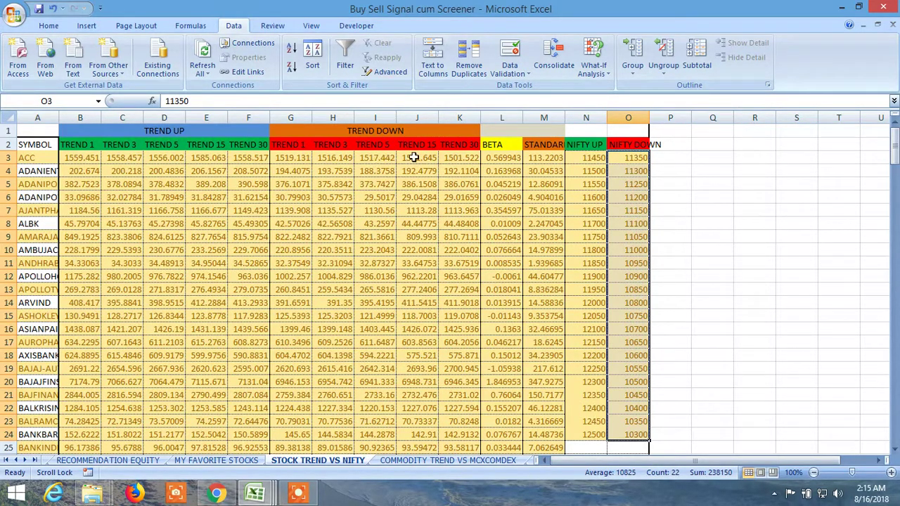
{"action": "left_click", "coordinate": [441, 460]}
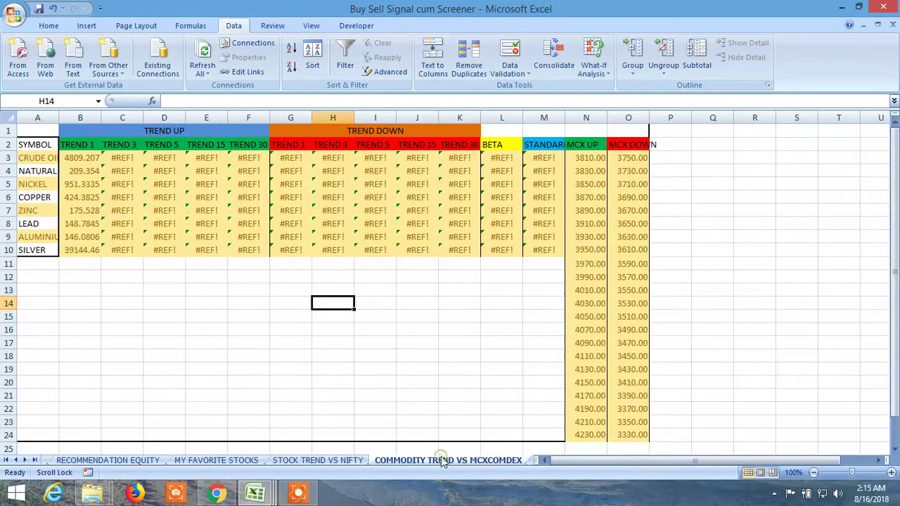
Return to the filtered EQUITY sheet.
{"action": "left_click", "coordinate": [17, 460]}
{"action": "left_click", "coordinate": [16, 461]}
{"action": "left_click", "coordinate": [20, 461]}
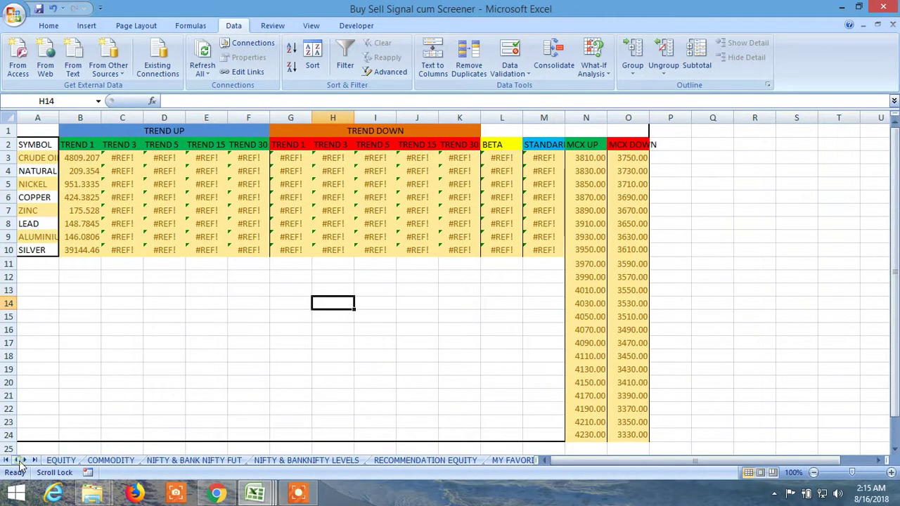
{"action": "left_click", "coordinate": [62, 461]}
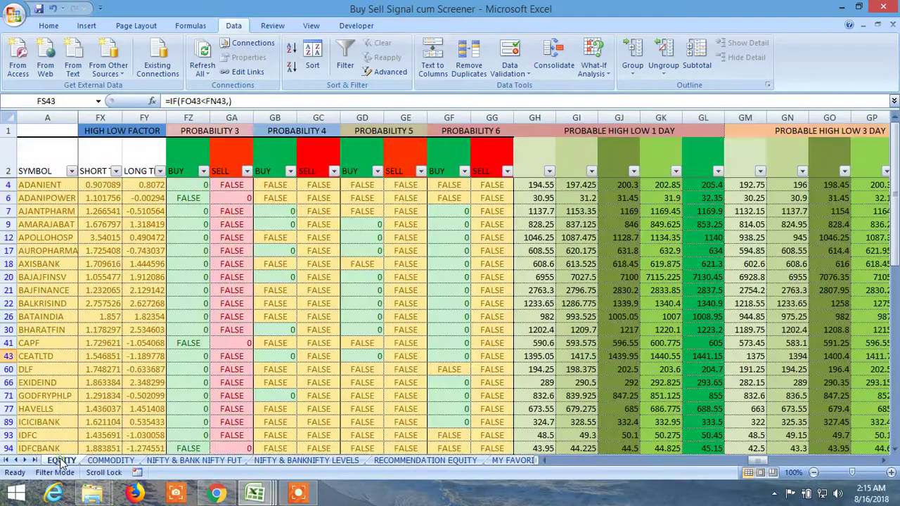